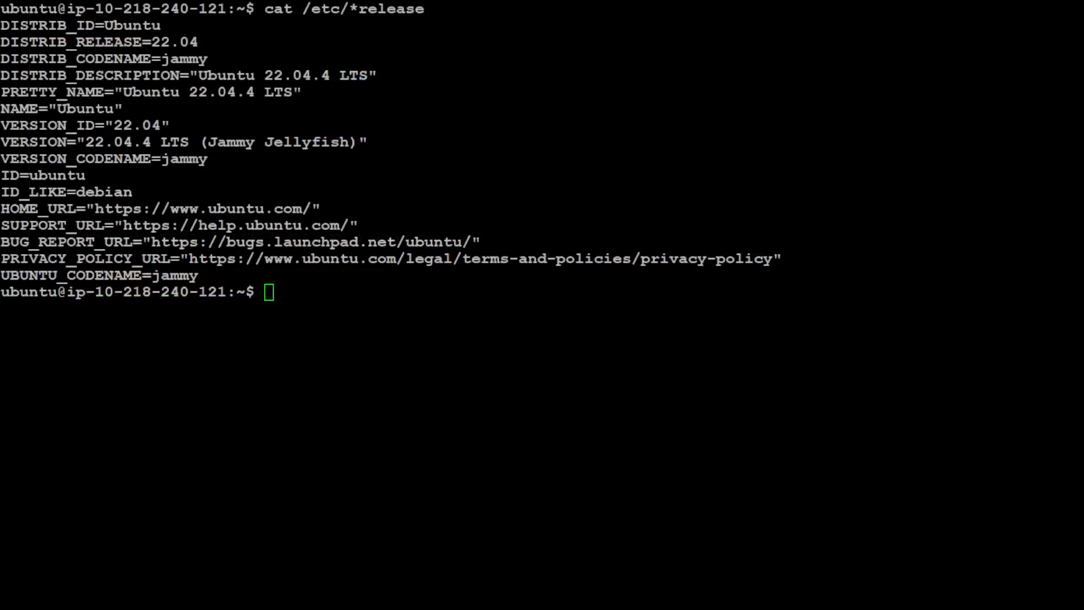
Step: Run nvidia-smi to check the machine's GPU status
{"action": "left_click", "coordinate": [683, 351]}
{"action": "type", "text": "clear"}
{"action": "key", "text": "BackSpace"}
{"action": "key", "text": "BackSpace"}
{"action": "key", "text": "BackSpace"}
{"action": "key", "text": "BackSpace"}
{"action": "key", "text": "BackSpace"}
{"action": "type", "text": "nvidia-smi"}
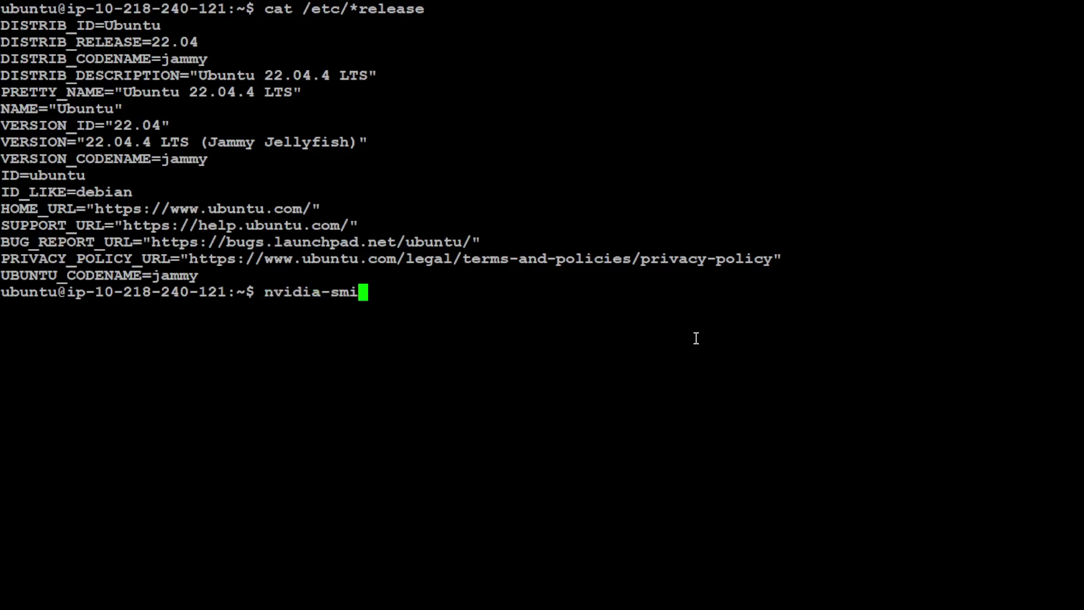
{"action": "key", "text": "Return"}
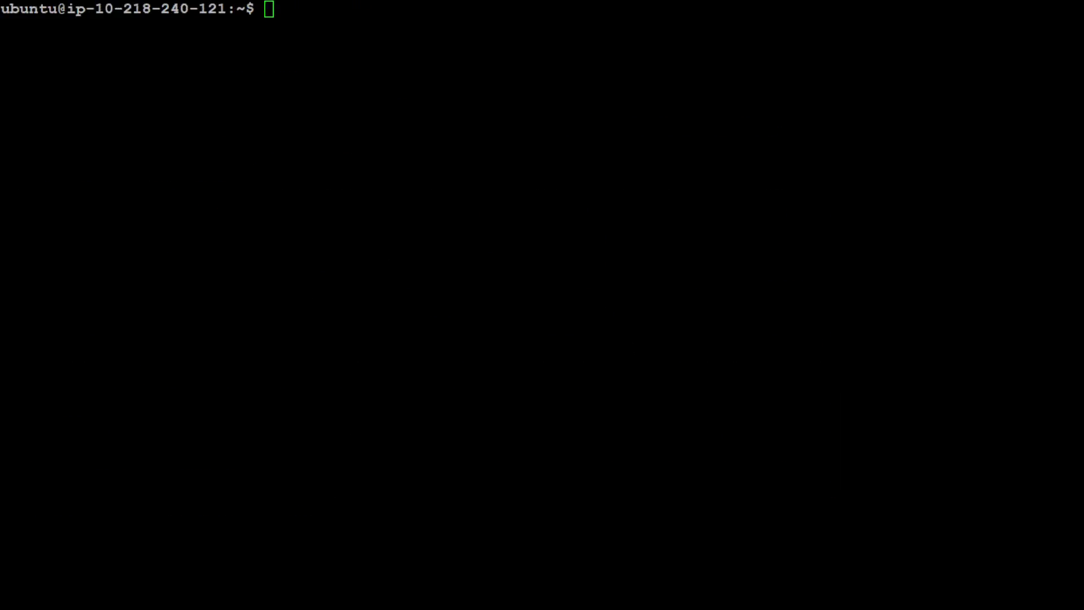
Step: Install the elia-chat package with pipx, check the resulting output, and clear the terminal
{"action": "type", "text": "pipx install elia-chat"}
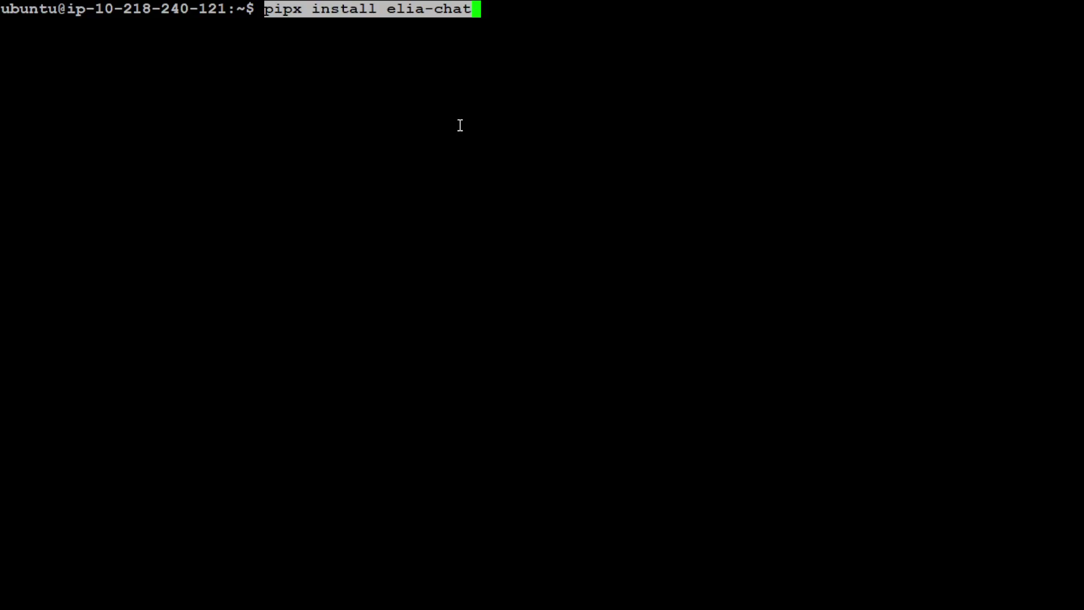
{"action": "key", "text": "Return"}
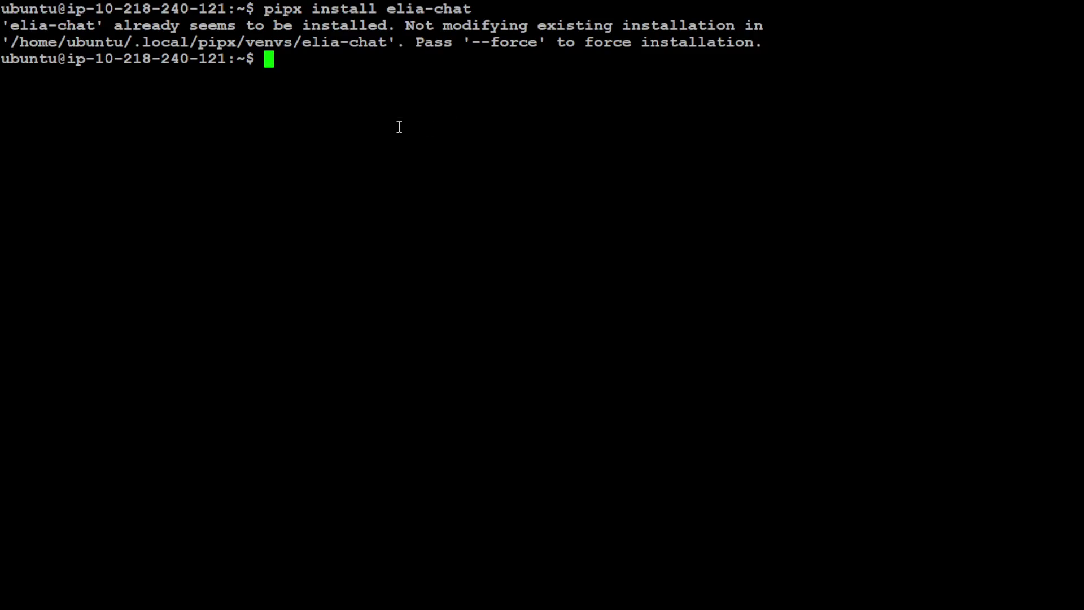
{"action": "left_click_drag", "start_coordinate": [2, 25], "coordinate": [395, 28]}
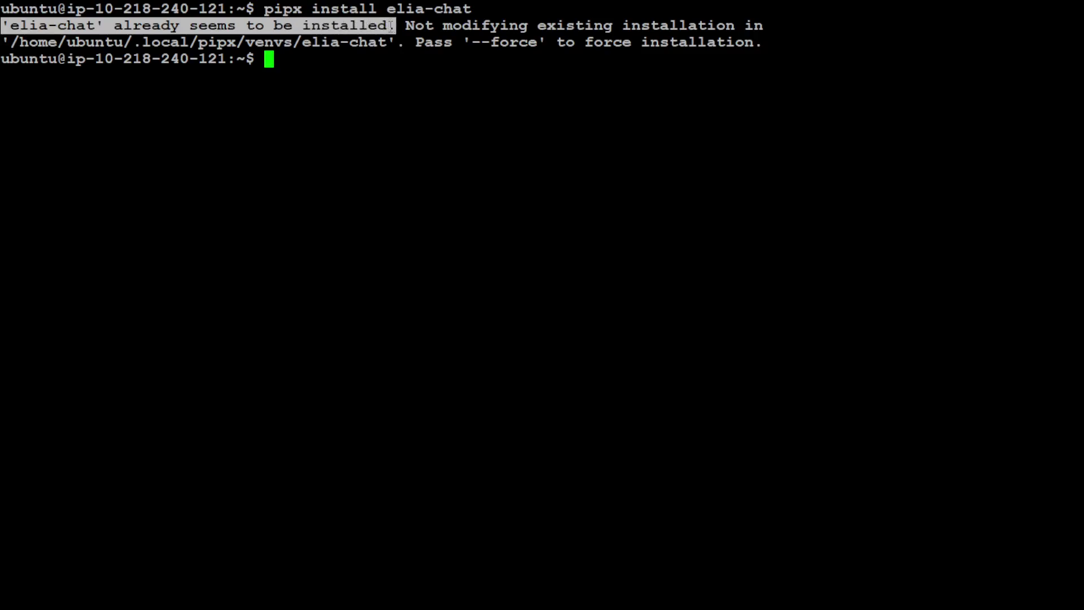
{"action": "left_click", "coordinate": [468, 164]}
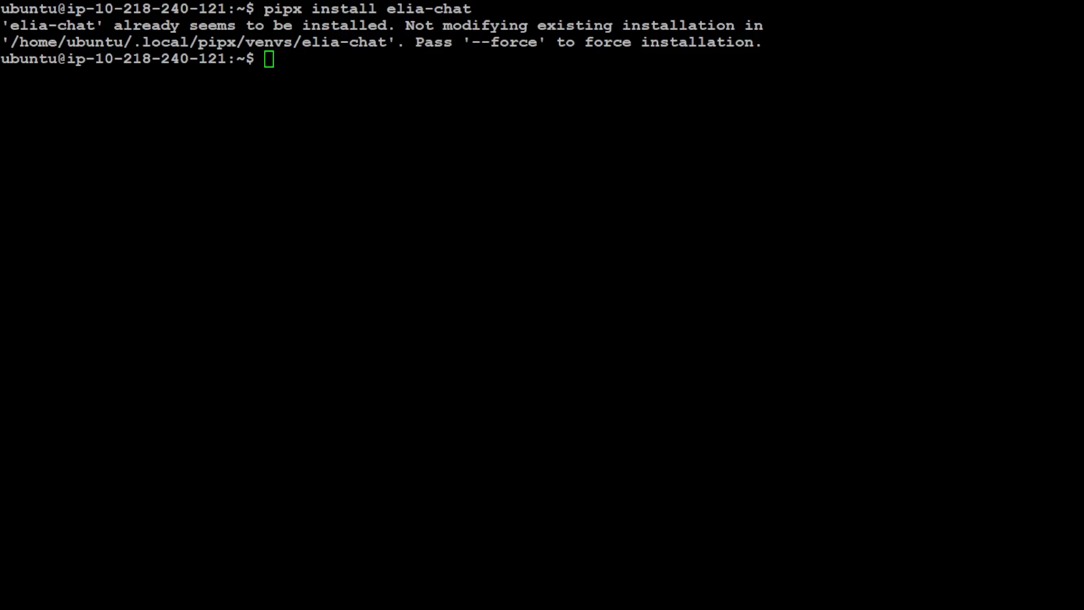
{"action": "left_click", "coordinate": [666, 233]}
{"action": "type", "text": "clear"}
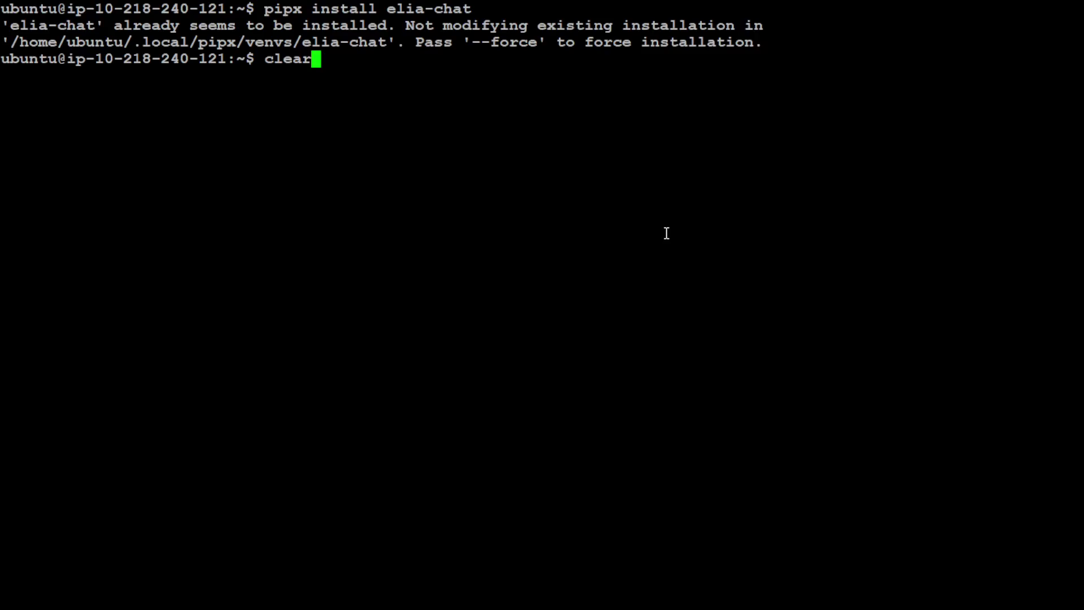
{"action": "key", "text": "Return"}
Step: Compose the start of an environment variable command, export OPENAI_API_KEY=, without entering a key value
{"action": "right_click", "coordinate": [688, 229]}
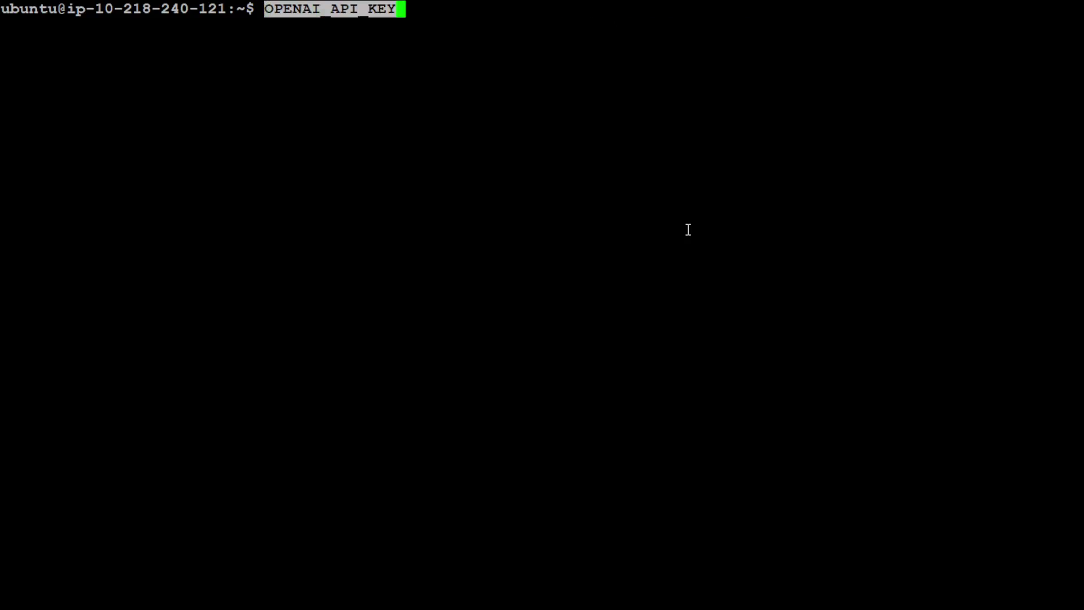
{"action": "key", "text": "Left"}
{"action": "key", "text": "Left"}
{"action": "key", "text": "Left"}
{"action": "key", "text": "Left"}
{"action": "key", "text": "Left"}
{"action": "key", "text": "Left"}
{"action": "key", "text": "Left"}
{"action": "key", "text": "Left"}
{"action": "key", "text": "Left"}
{"action": "key", "text": "Left"}
{"action": "key", "text": "Left"}
{"action": "key", "text": "Left"}
{"action": "key", "text": "Left"}
{"action": "key", "text": "Left"}
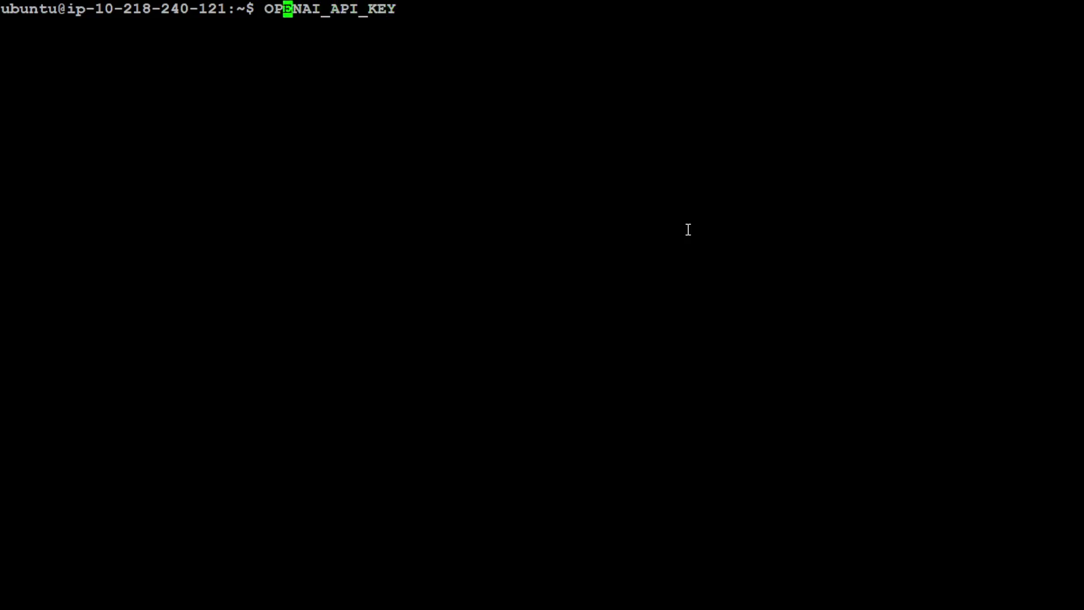
{"action": "type", "text": "export"}
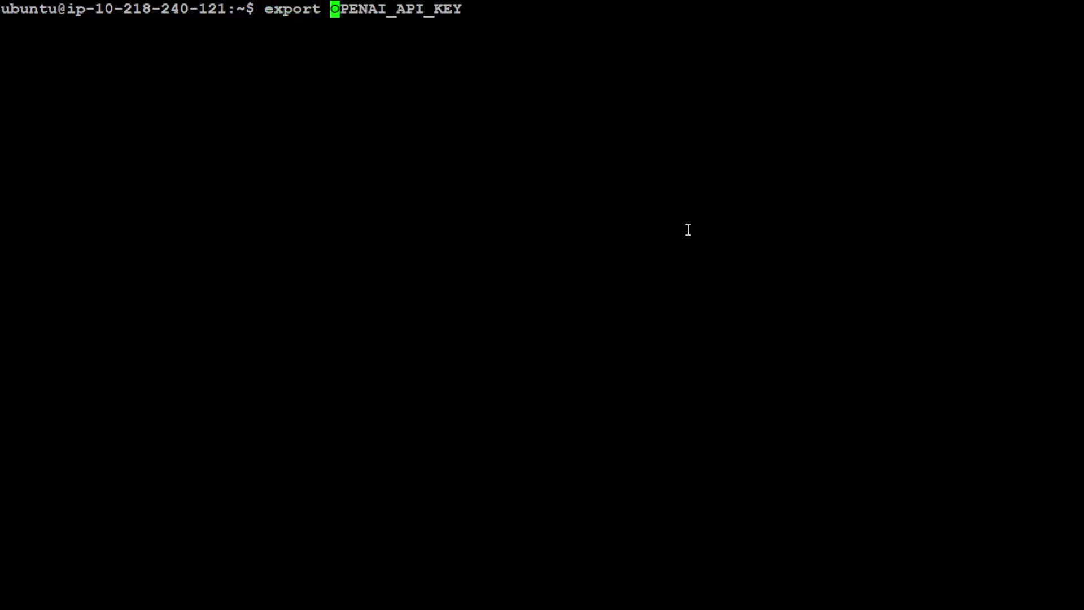
{"action": "key", "text": "End"}
{"action": "type", "text": "="}
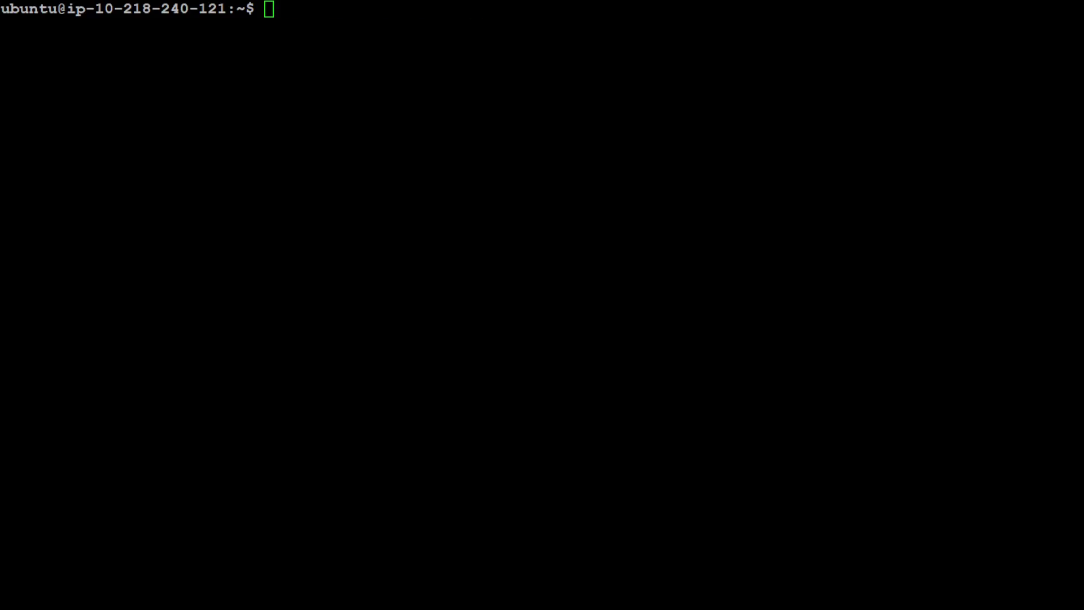
Step: Launch the chat interface with the elia command
{"action": "left_click", "coordinate": [457, 275]}
{"action": "type", "text": "elia"}
{"action": "key", "text": "Return"}
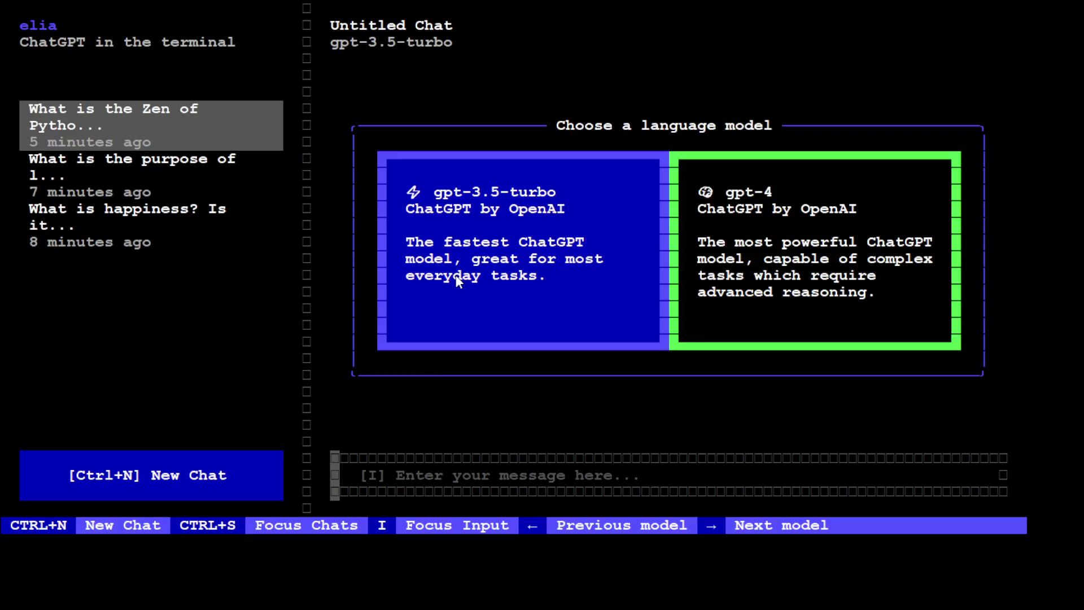
Step: Switch between the two language models offered for the untitled chat and leave gpt-4 selected
{"action": "key", "text": "Right"}
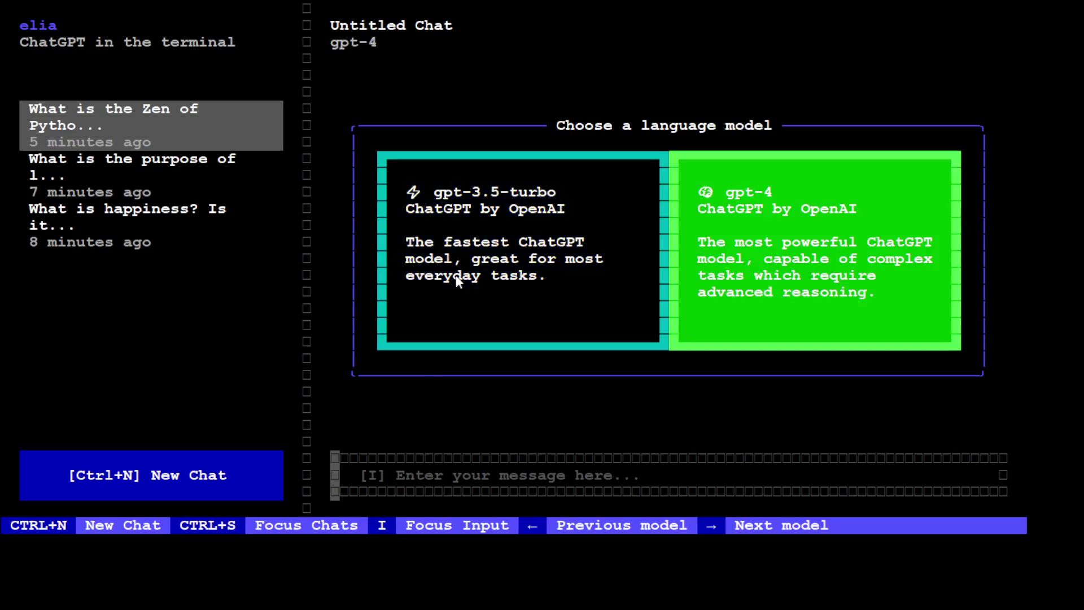
{"action": "key", "text": "Left"}
{"action": "key", "text": "Right"}
{"action": "key", "text": "Left"}
{"action": "key", "text": "Right"}
{"action": "key", "text": "Left"}
{"action": "key", "text": "Right"}
{"action": "key", "text": "Left"}
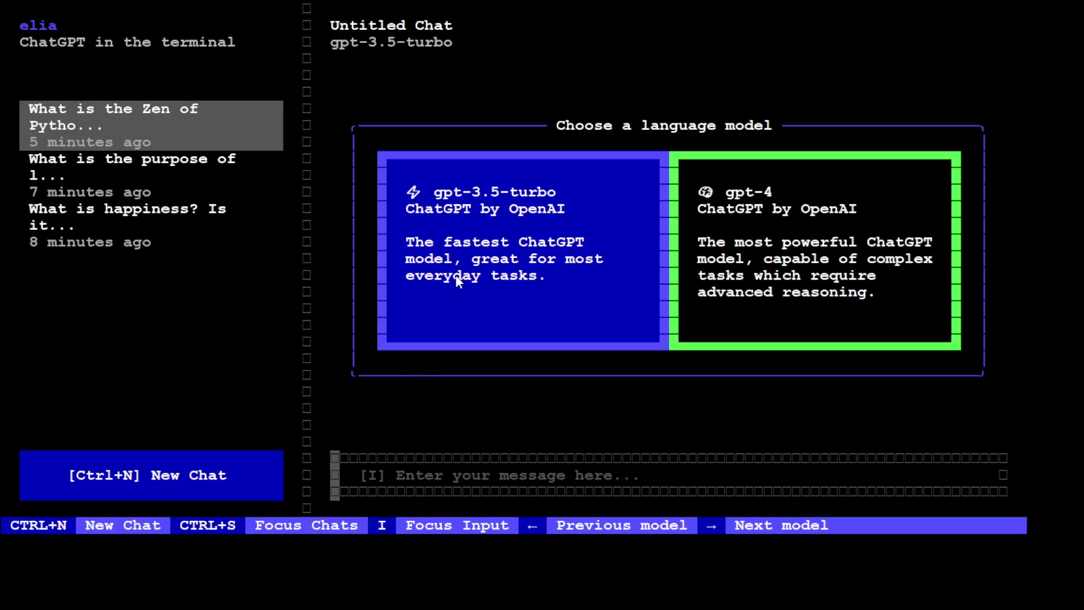
{"action": "key", "text": "Right"}
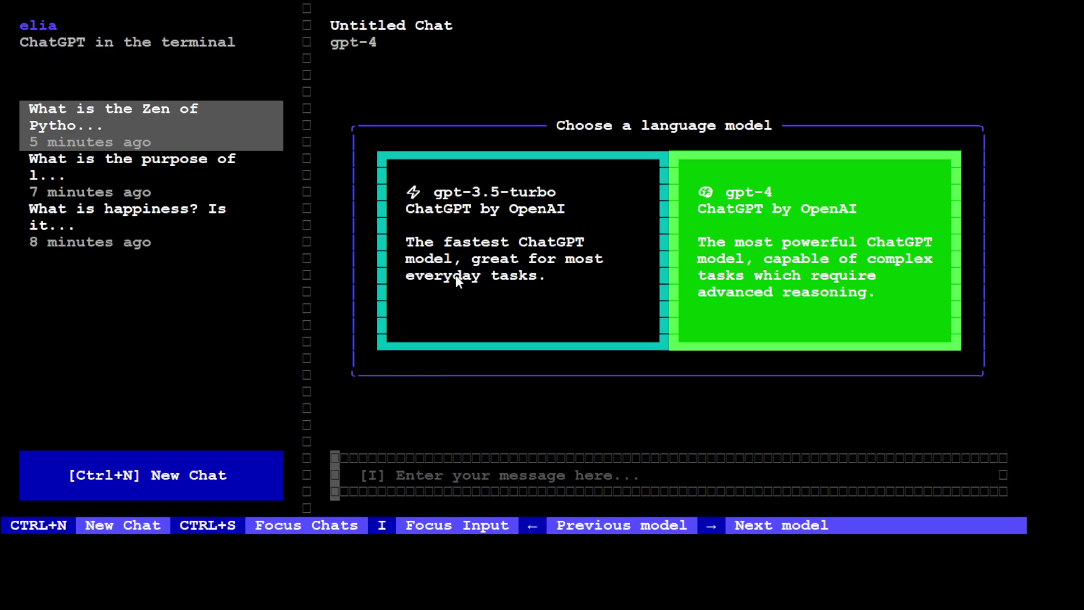
Step: Send the message "Are you sentinent" as the first prompt to gpt-4
{"action": "left_click", "coordinate": [394, 475]}
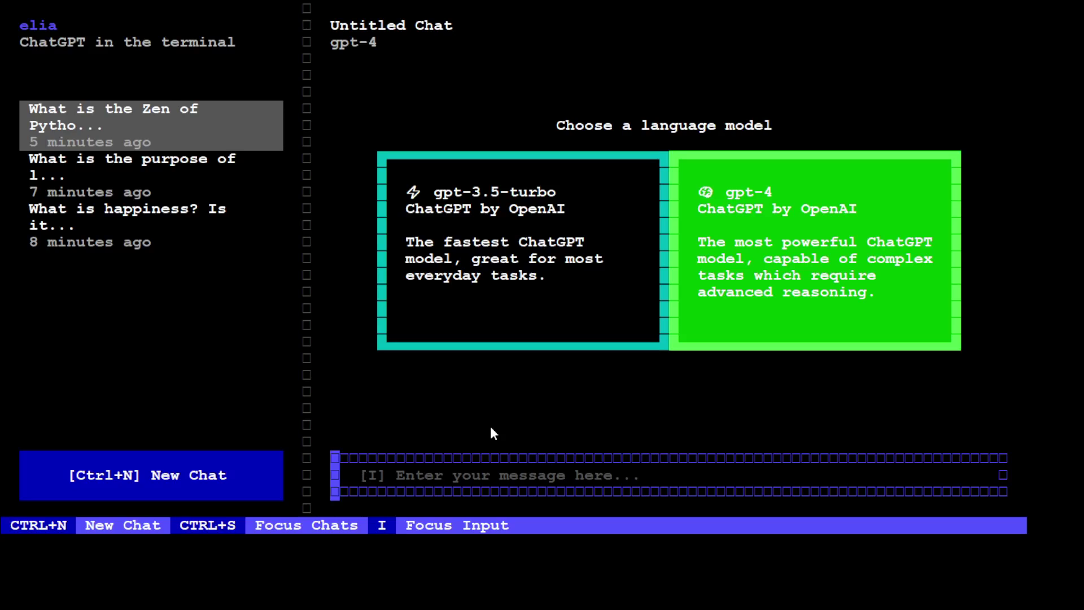
{"action": "type", "text": "w"}
{"action": "key", "text": "BackSpace"}
{"action": "type", "text": "aAS"}
{"action": "key", "text": "BackSpace"}
{"action": "key", "text": "BackSpace"}
{"action": "key", "text": "BackSpace"}
{"action": "type", "text": "Are you sentinent"}
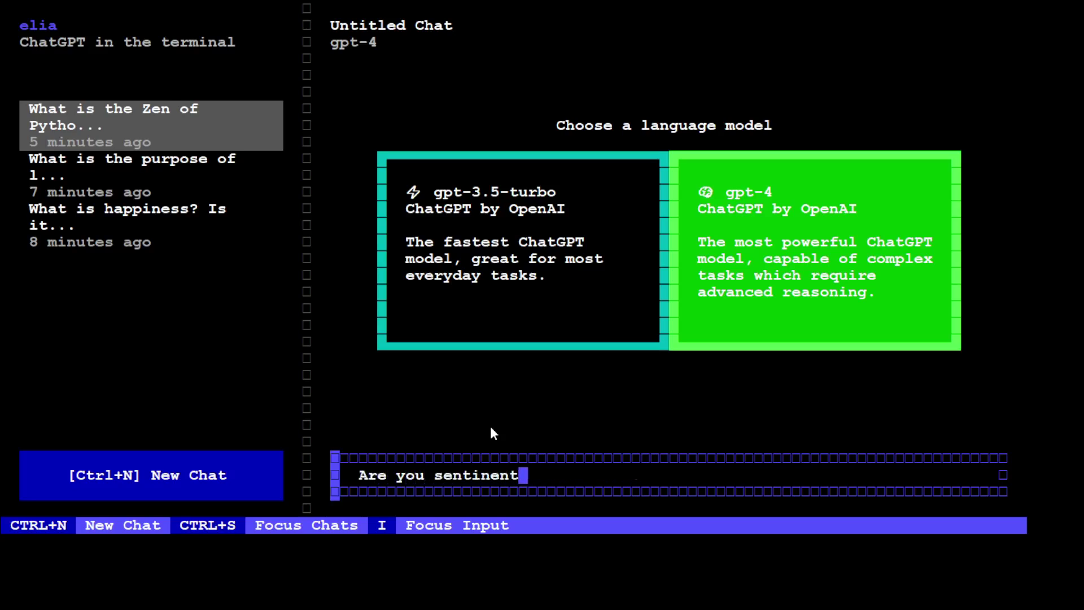
{"action": "key", "text": "Return"}
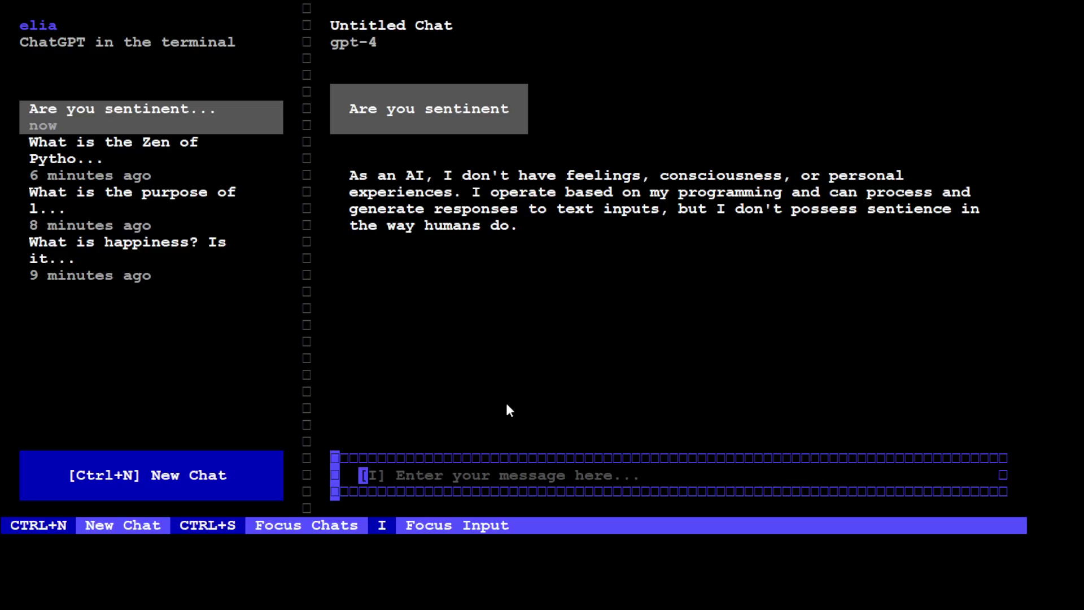
Step: Send the prompt "write 10 sentences ending with the word beauty" in the same chat and review the reply
{"action": "type", "text": "write "}
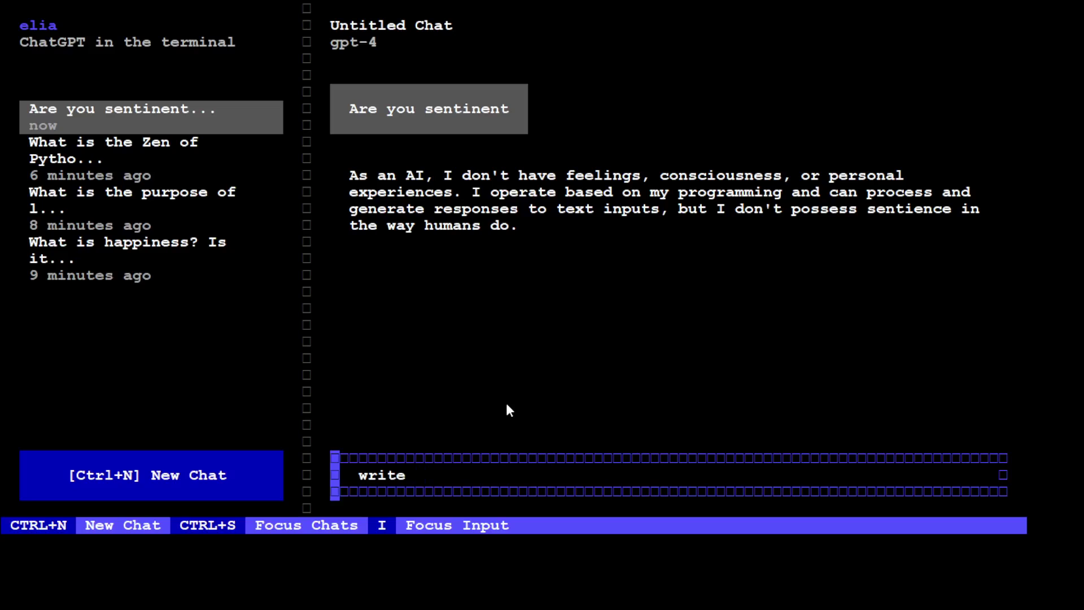
{"action": "type", "text": "10 sentences "}
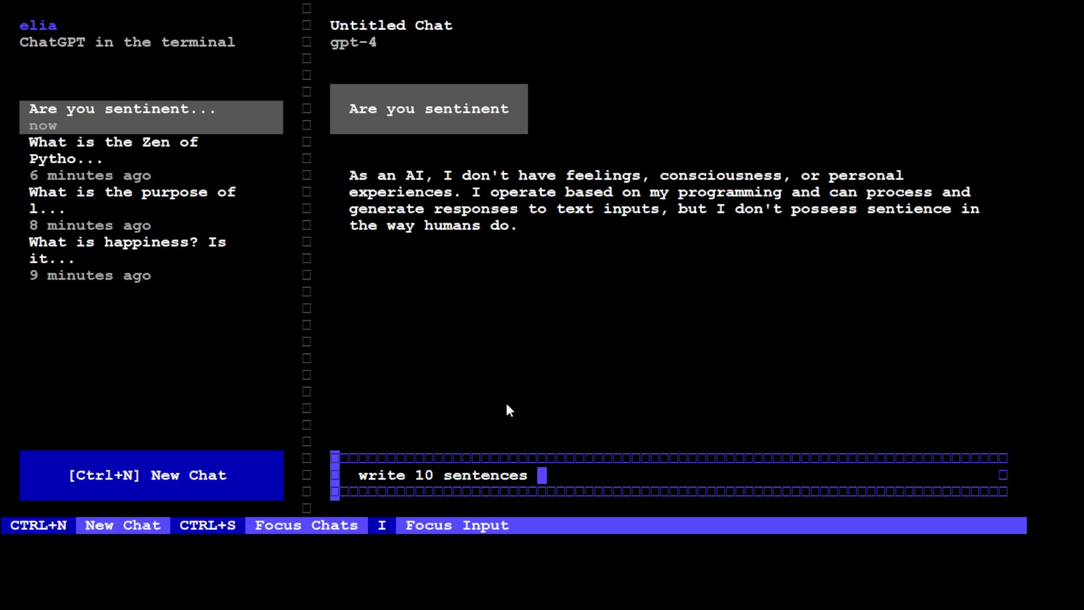
{"action": "type", "text": "ending with the word beauty"}
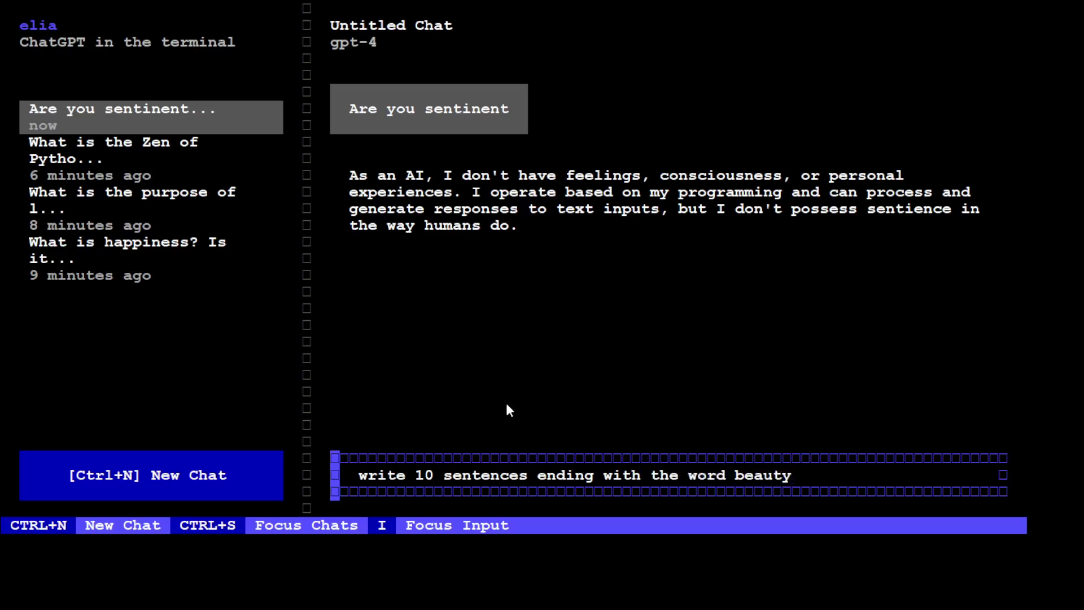
{"action": "key", "text": "Return"}
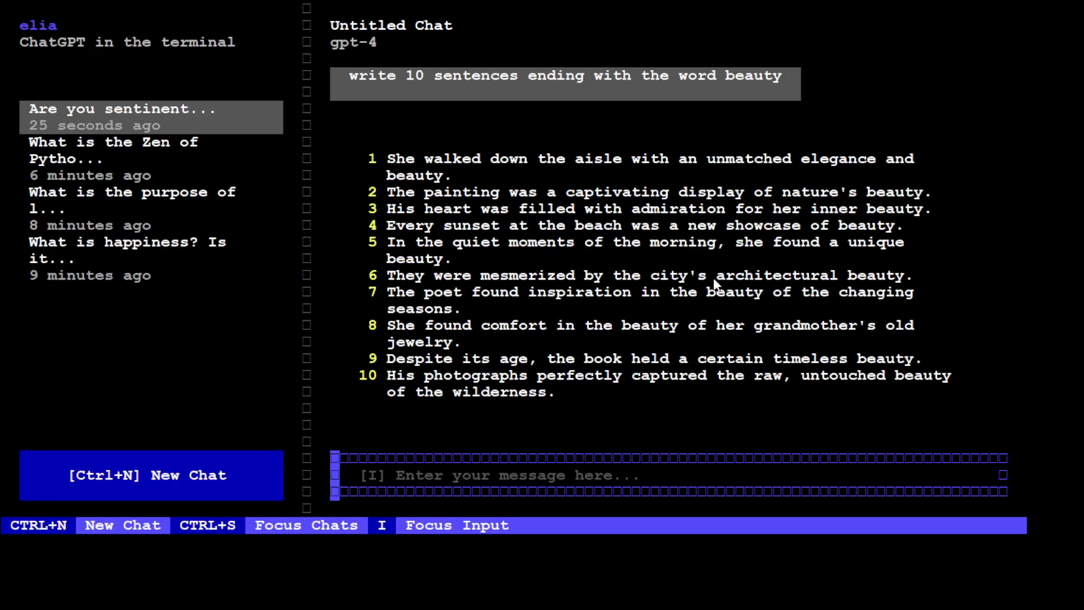
{"action": "mouse_move", "coordinate": [648, 362]}
{"action": "mouse_move", "coordinate": [532, 395]}
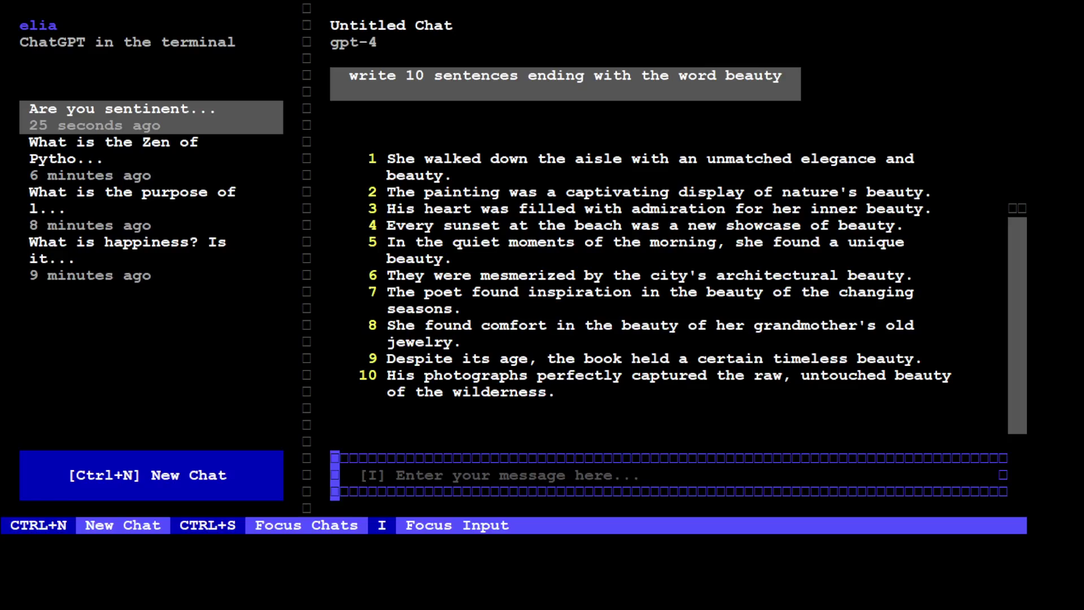
Step: Start a new chat, browse the saved chats, and open the one titled "What is happiness? Is it..."
{"action": "key", "text": "ctrl+n"}
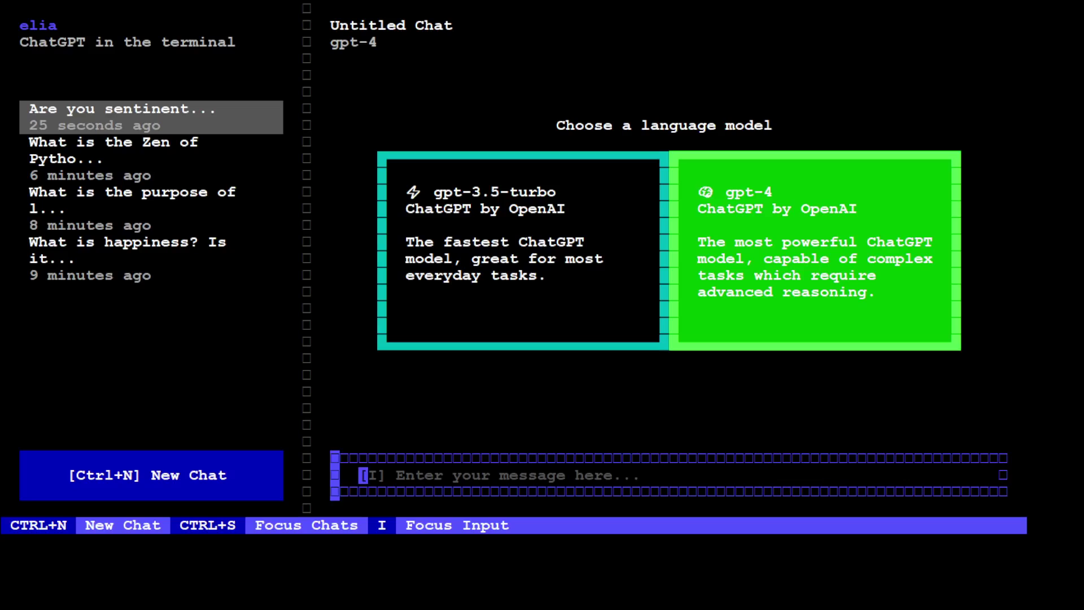
{"action": "key", "text": "ctrl+s"}
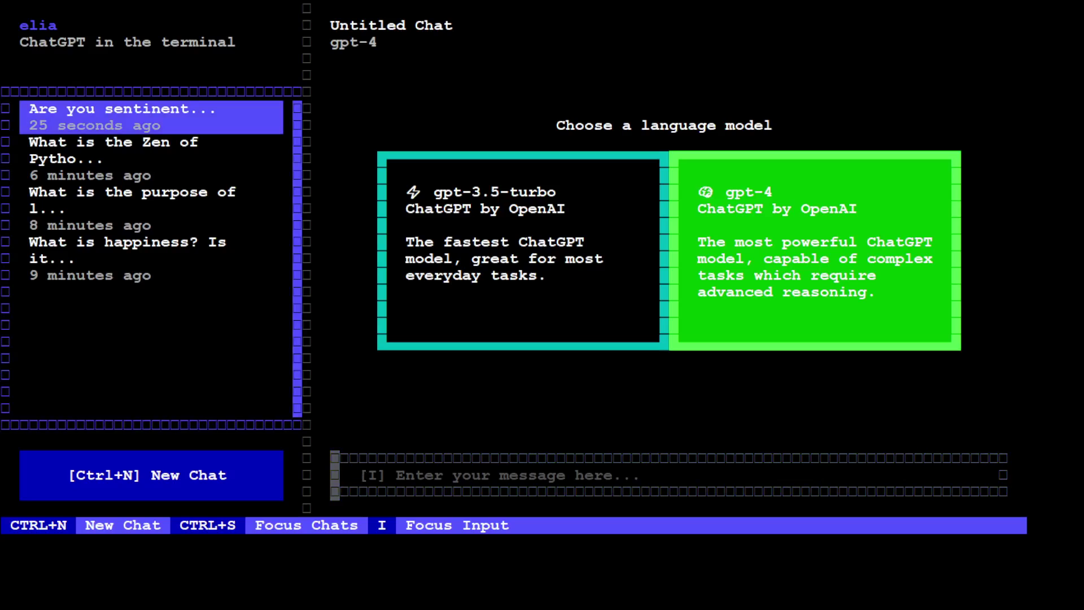
{"action": "key", "text": "Down"}
{"action": "key", "text": "Down"}
{"action": "key", "text": "Down"}
{"action": "key", "text": "Up"}
{"action": "key", "text": "Up"}
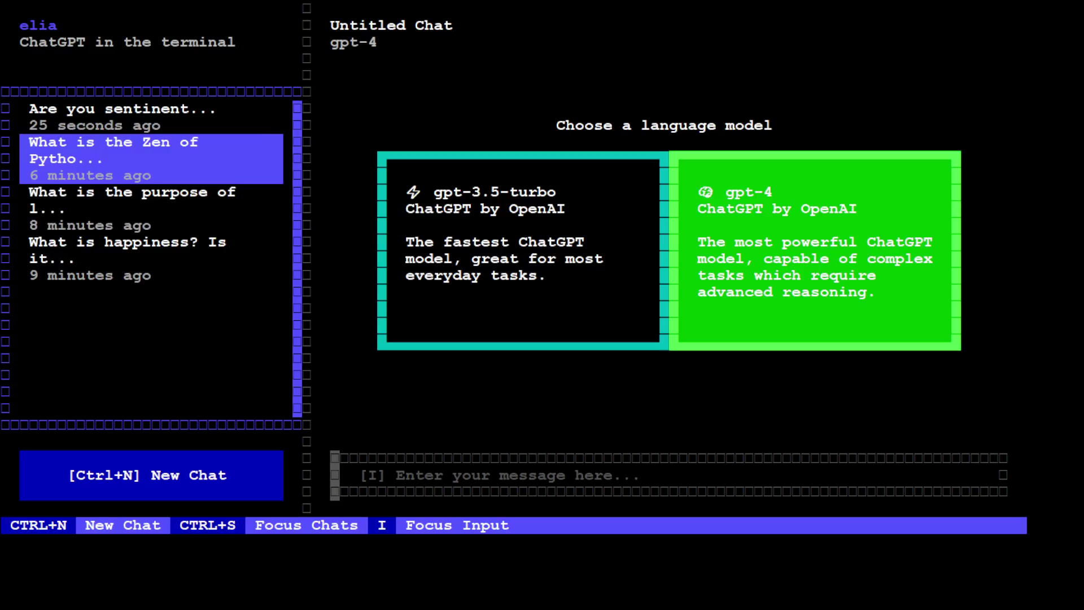
{"action": "key", "text": "Down"}
{"action": "key", "text": "Down"}
{"action": "key", "text": "Up"}
{"action": "key", "text": "Up"}
{"action": "key", "text": "Up"}
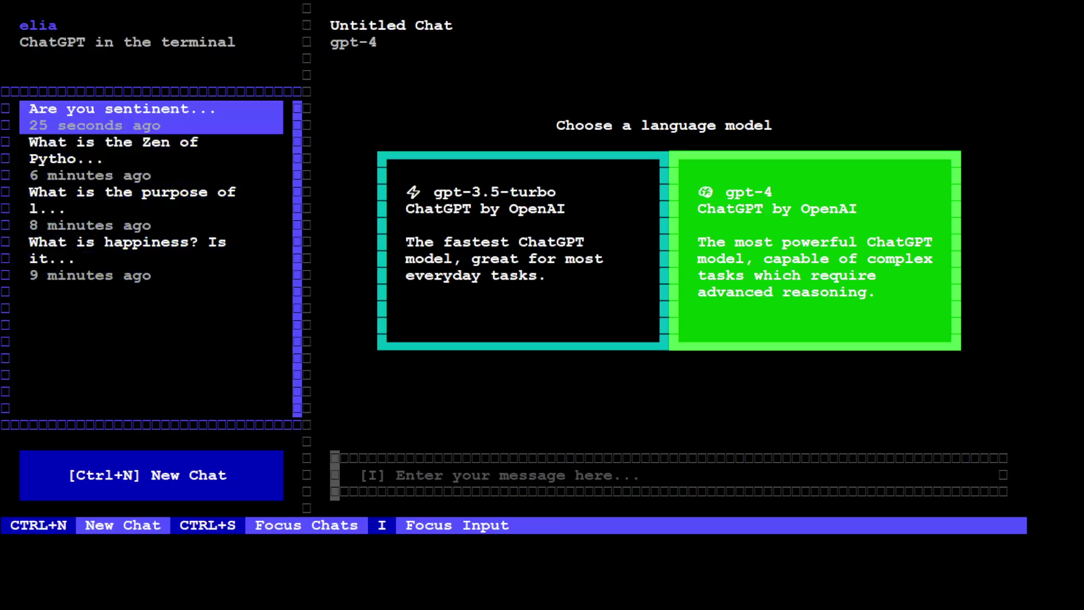
{"action": "key", "text": "Down"}
{"action": "key", "text": "Down"}
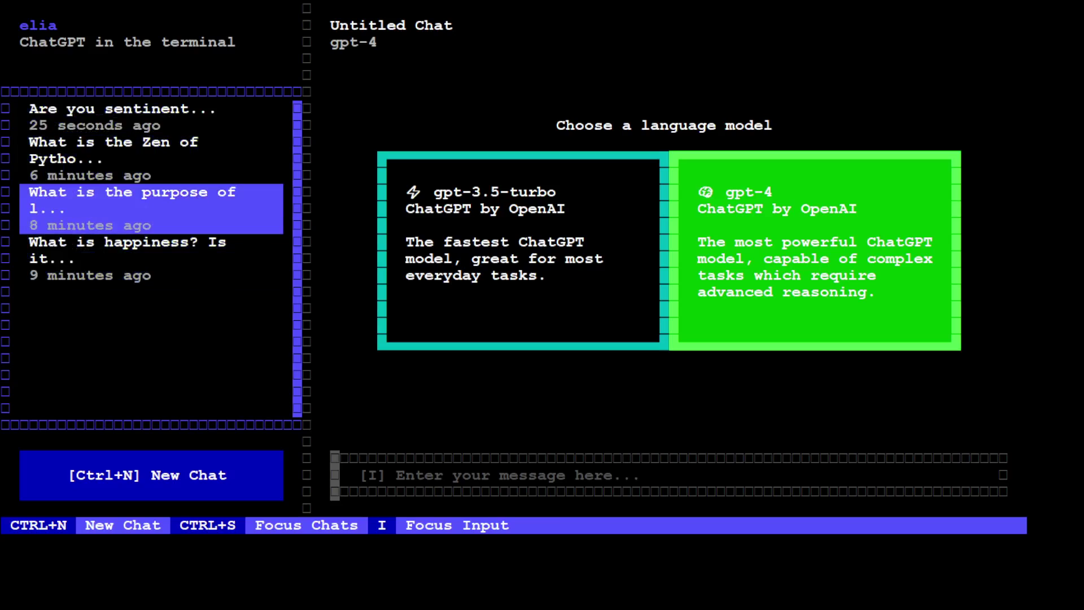
{"action": "key", "text": "Down"}
{"action": "key", "text": "Return"}
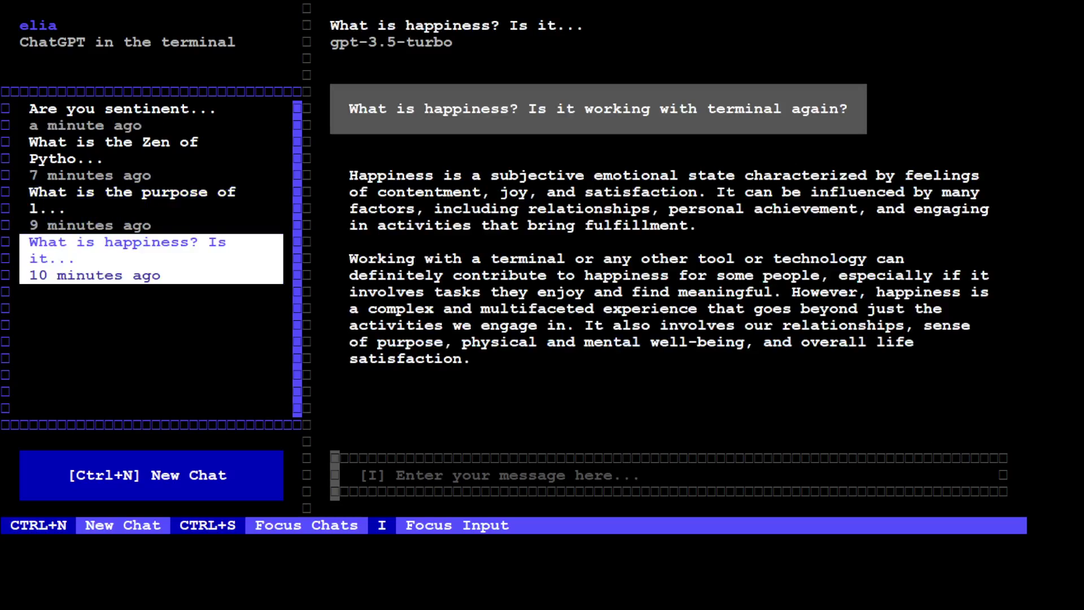
Step: Cycle the keyboard focus through the message field, the chat's messages, the saved-chat list and the new-chat control
{"action": "key", "text": "Tab"}
{"action": "key", "text": "Tab"}
{"action": "key", "text": "Tab"}
{"action": "key", "text": "Tab"}
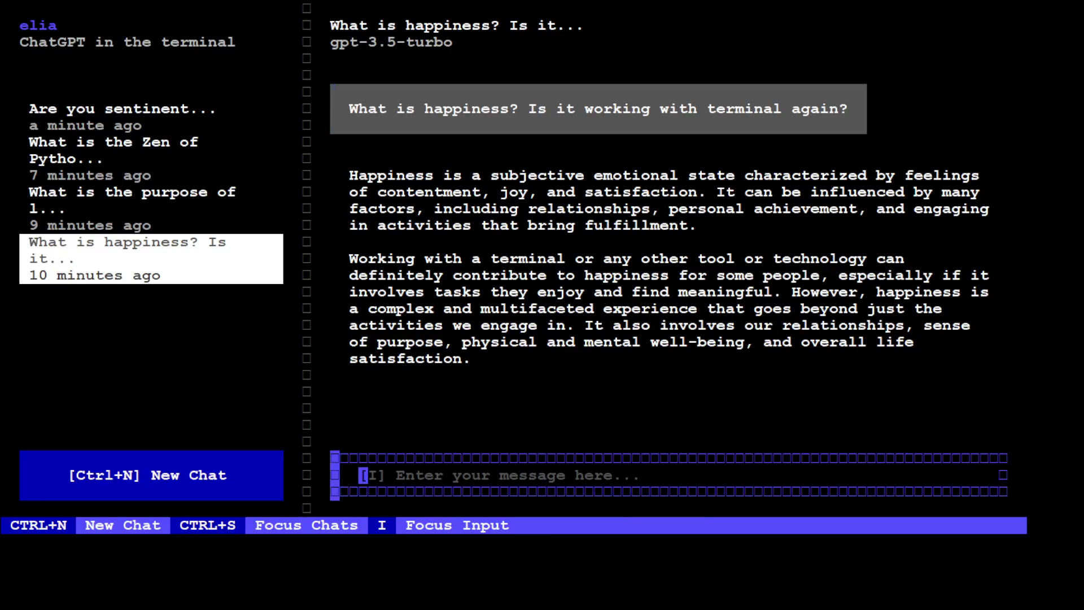
{"action": "key", "text": "Tab"}
{"action": "key", "text": "Tab"}
{"action": "key", "text": "Tab"}
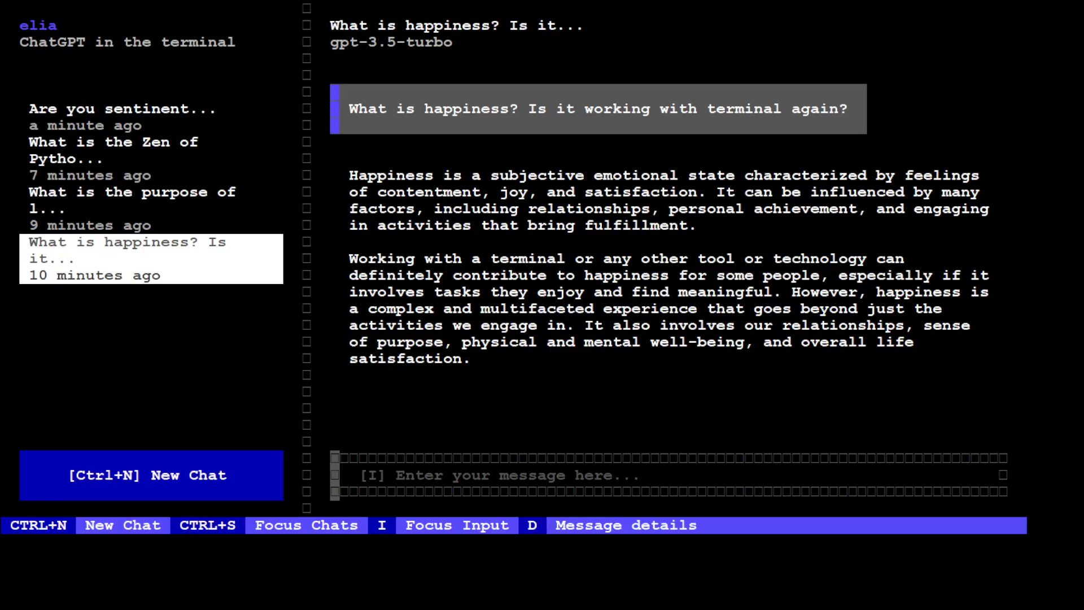
{"action": "key", "text": "Tab"}
{"action": "key", "text": "Tab"}
{"action": "key", "text": "Tab"}
{"action": "key", "text": "Tab"}
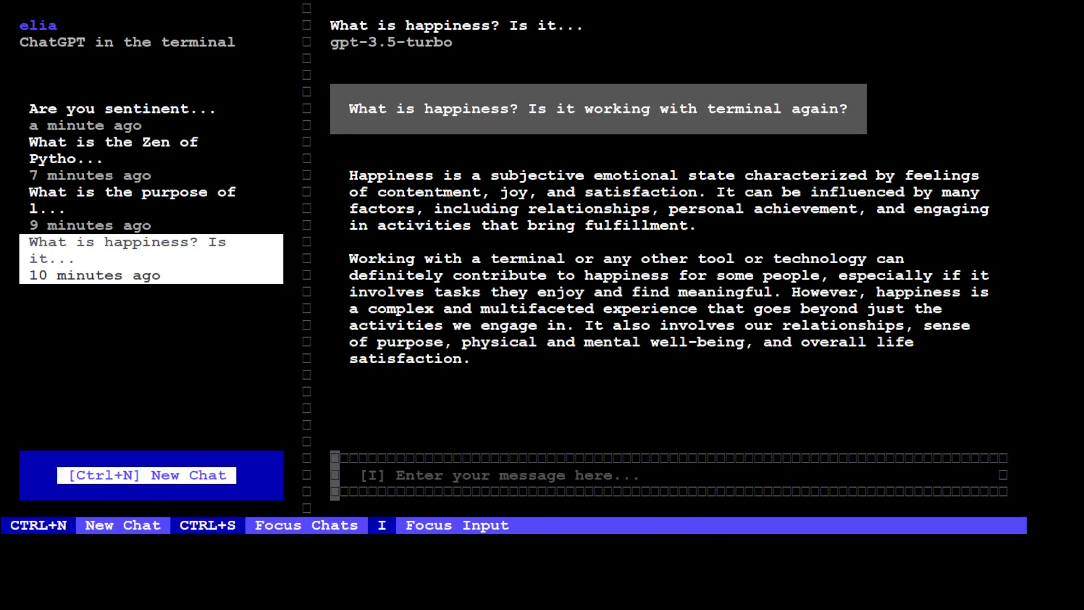
Step: Send the message "WHICH ONE IS better terminal or GUI?" in the open "What is happiness? Is it..." chat
{"action": "key", "text": "Tab"}
{"action": "key", "text": "Tab"}
{"action": "key", "text": "Tab"}
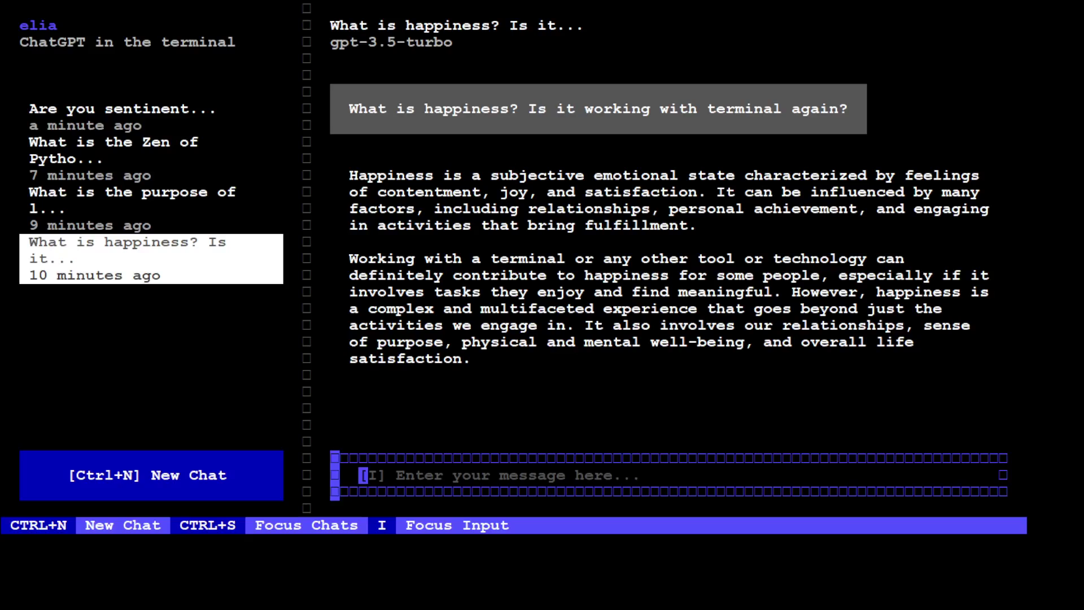
{"action": "type", "text": "WHICH ONE "}
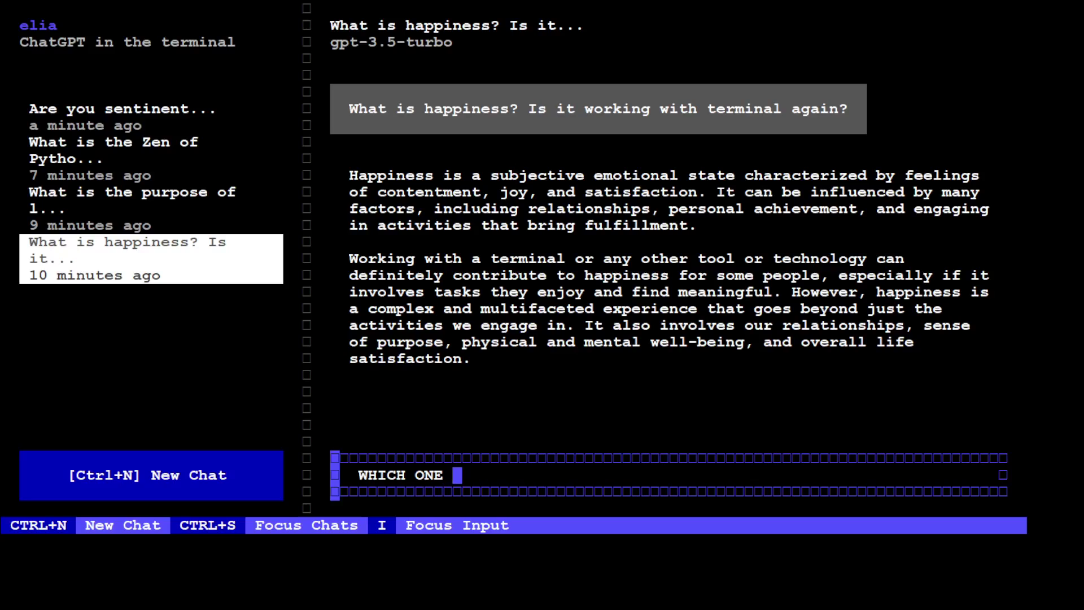
{"action": "type", "text": "IS better teriminal"}
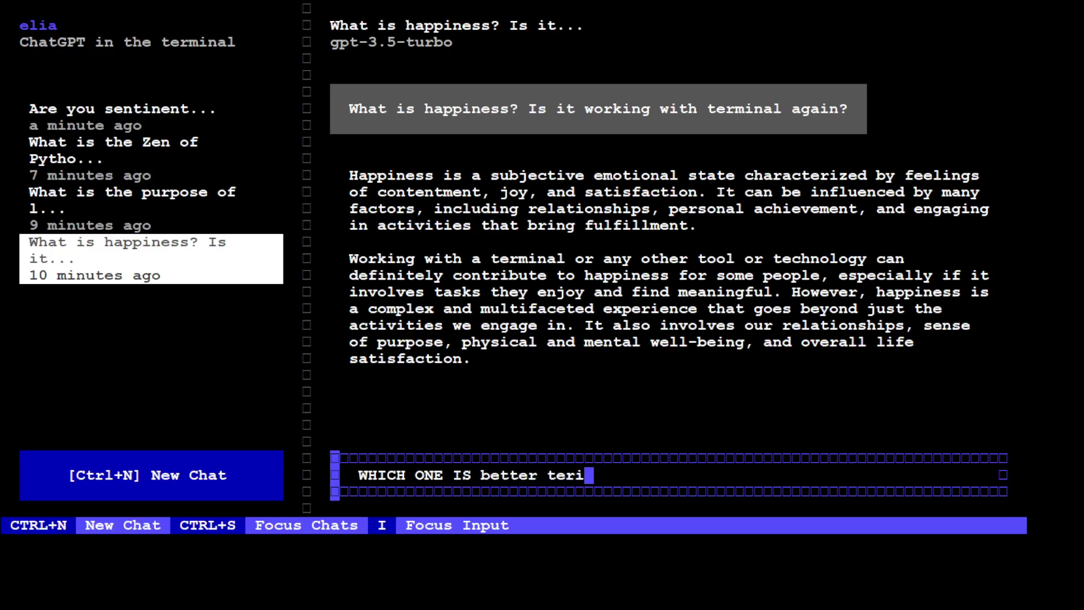
{"action": "key", "text": "BackSpace"}
{"action": "key", "text": "BackSpace"}
{"action": "key", "text": "BackSpace"}
{"action": "key", "text": "BackSpace"}
{"action": "key", "text": "BackSpace"}
{"action": "key", "text": "BackSpace"}
{"action": "key", "text": "BackSpace"}
{"action": "type", "text": "minal or GUI?"}
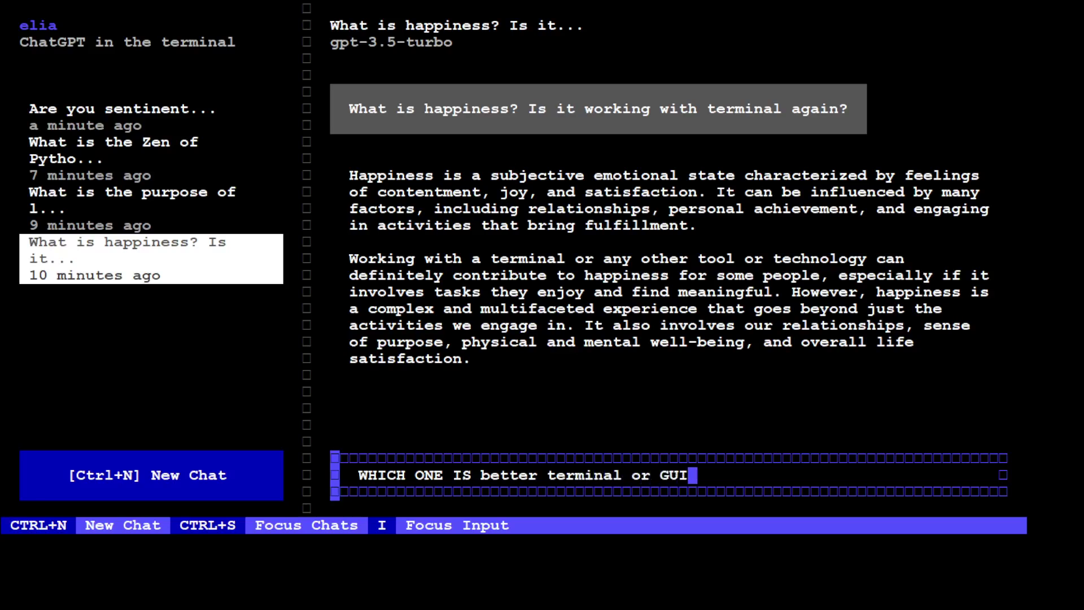
{"action": "key", "text": "BackSpace"}
{"action": "type", "text": "?"}
{"action": "key", "text": "Return"}
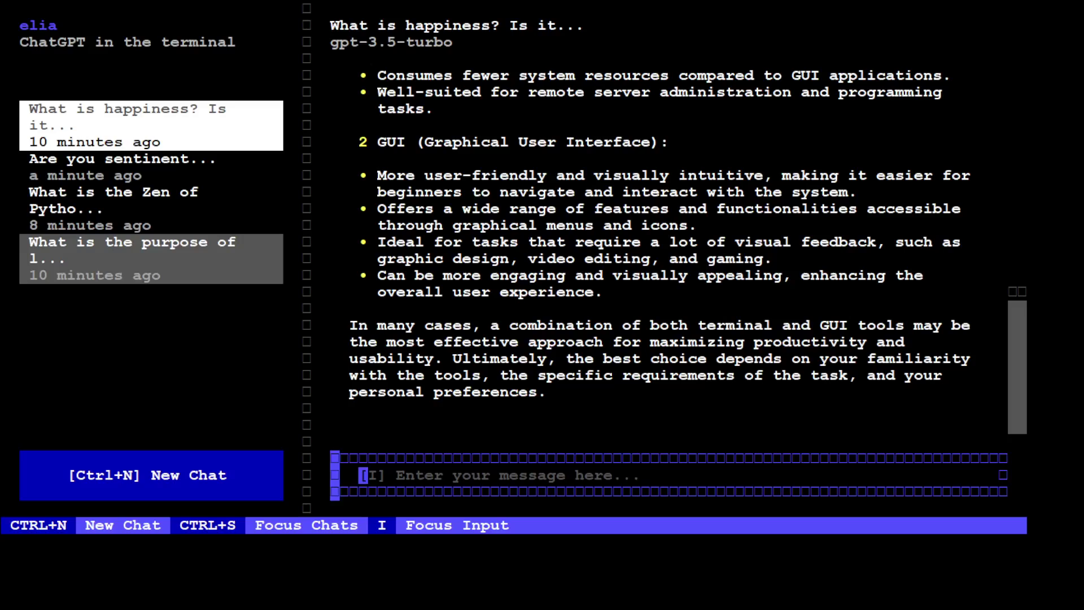
Step: Examine the import, database reset and uninstall commands in Elia's GitHub README, and return to its introduction
{"action": "mouse_move", "coordinate": [487, 292]}
{"action": "mouse_move", "coordinate": [581, 193]}
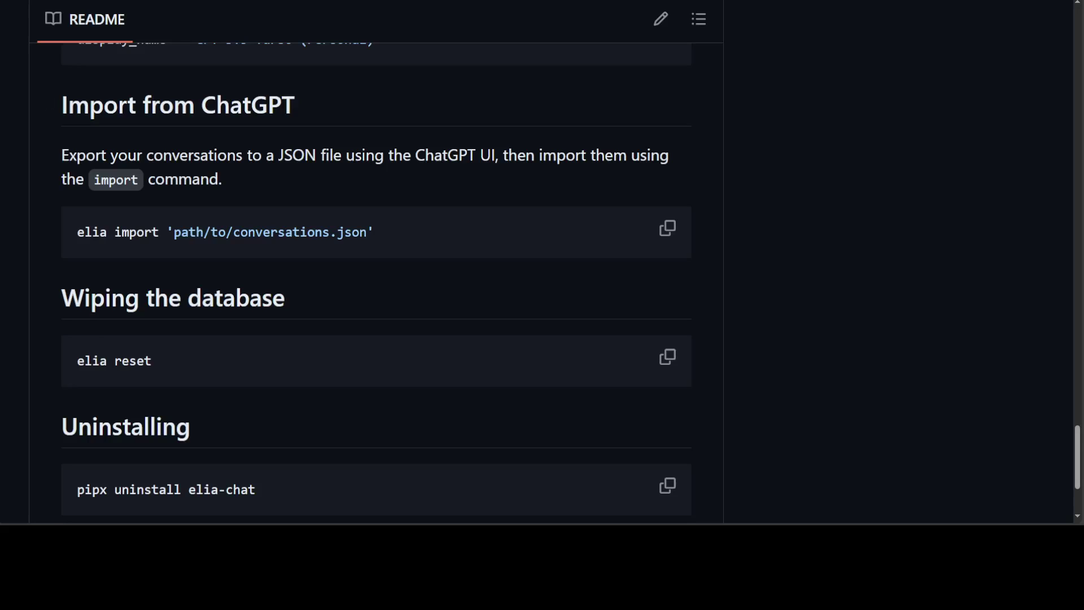
{"action": "left_click_drag", "start_coordinate": [77, 232], "coordinate": [383, 234]}
{"action": "scroll", "coordinate": [386, 271], "scroll_direction": "down", "scroll_amount": 1}
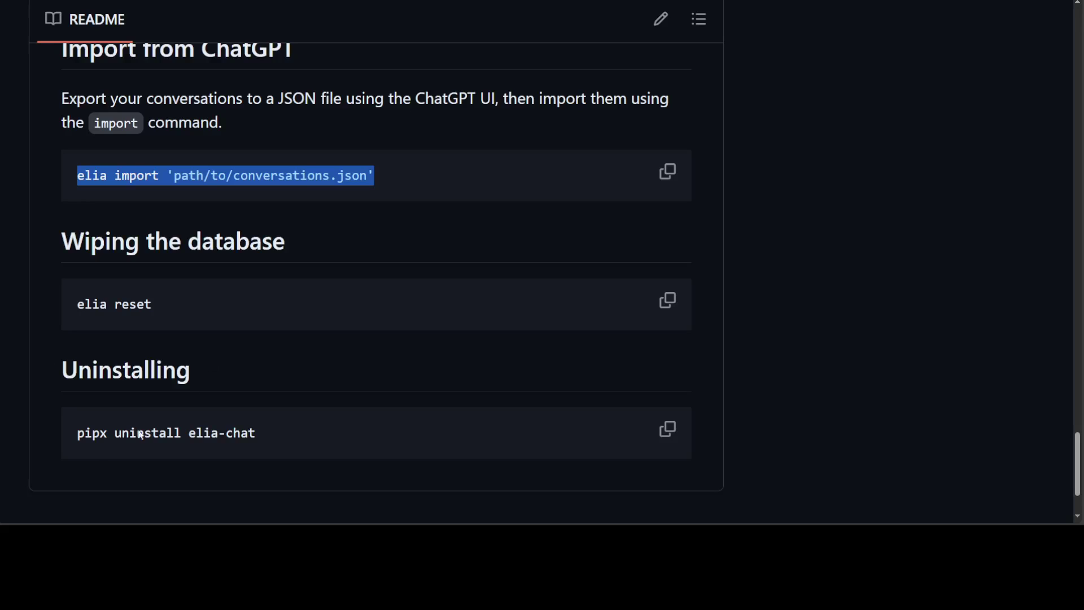
{"action": "left_click_drag", "start_coordinate": [77, 434], "coordinate": [257, 434]}
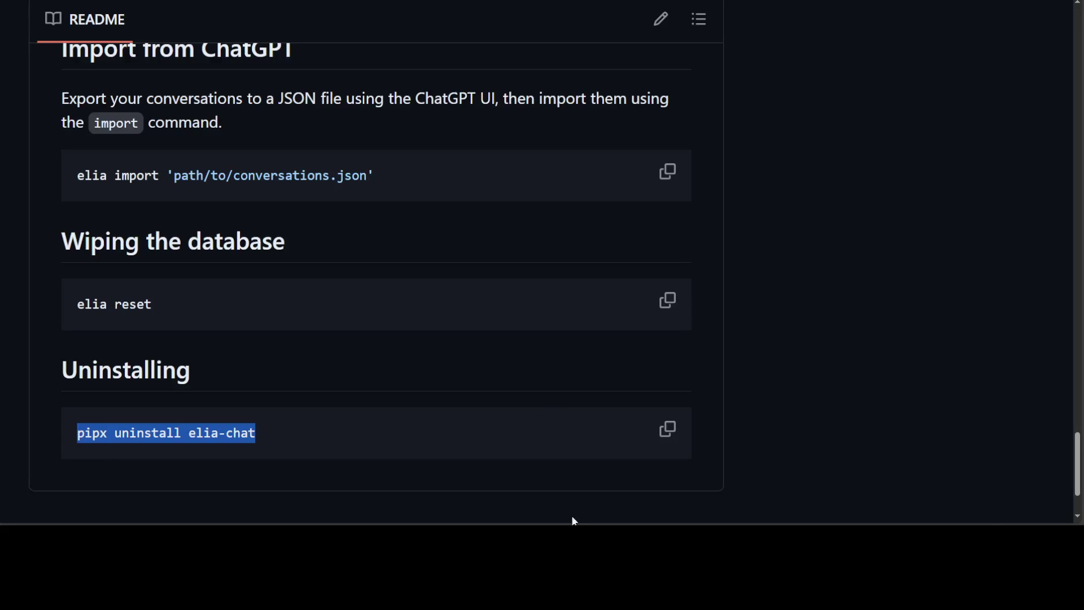
{"action": "left_click_drag", "start_coordinate": [1079, 491], "coordinate": [1077, 151]}
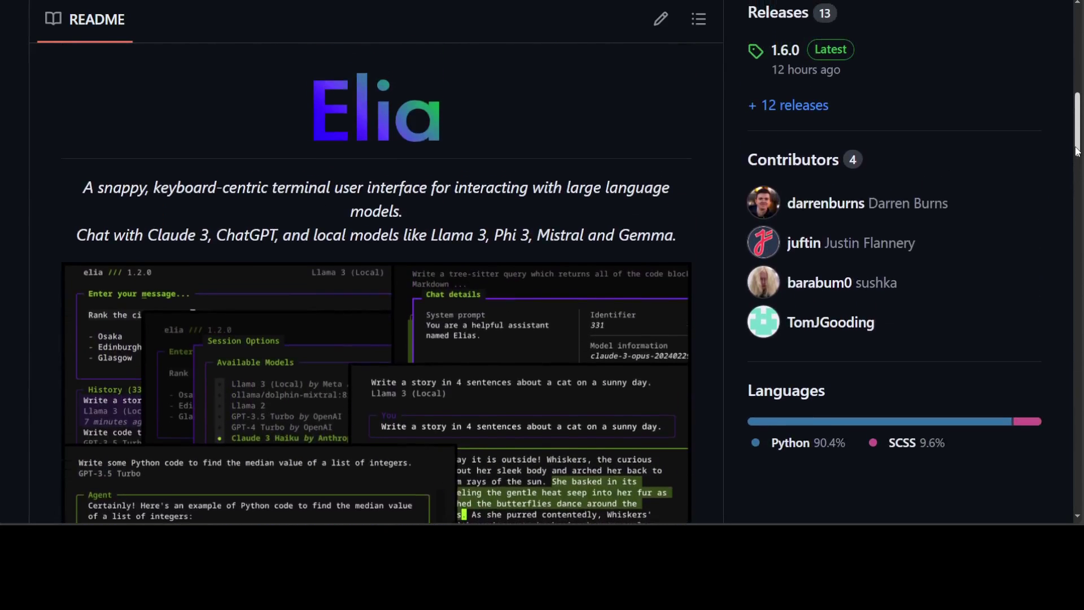